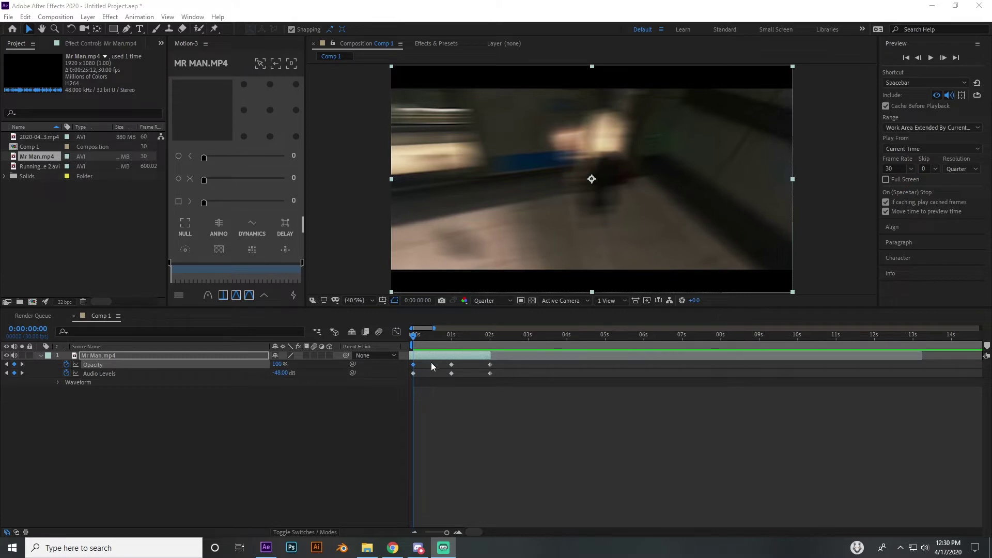
left_click_drag(415, 337, 439, 336)
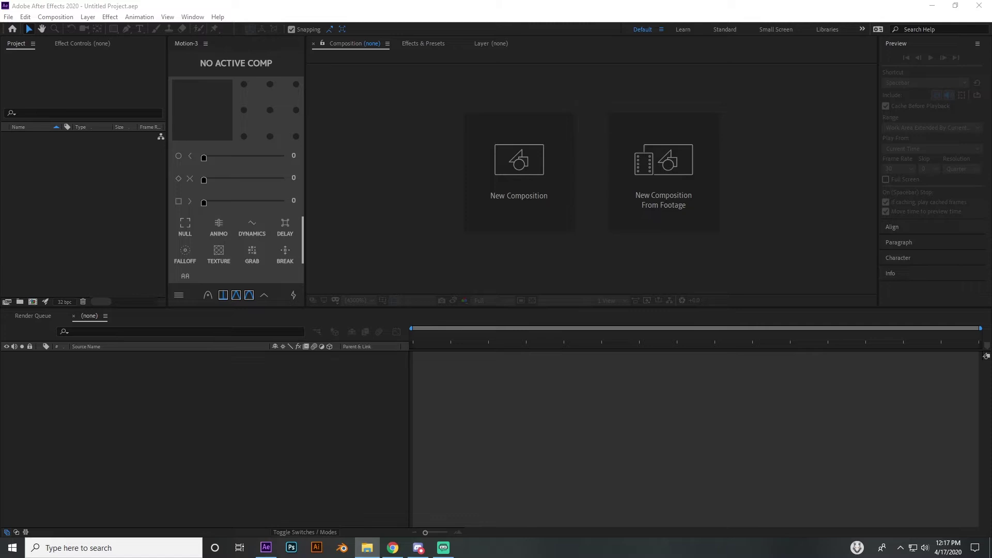
Import Running Cine 2.avi and place it in a new 1920 × 1080 composition at 30 fps.
left_click_drag(0, 165, 63, 177)
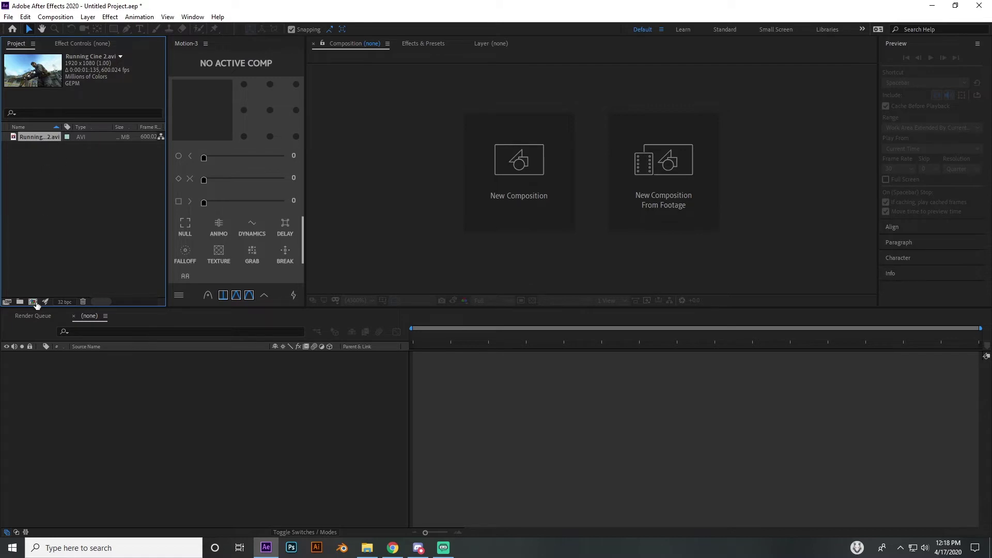
left_click(32, 301)
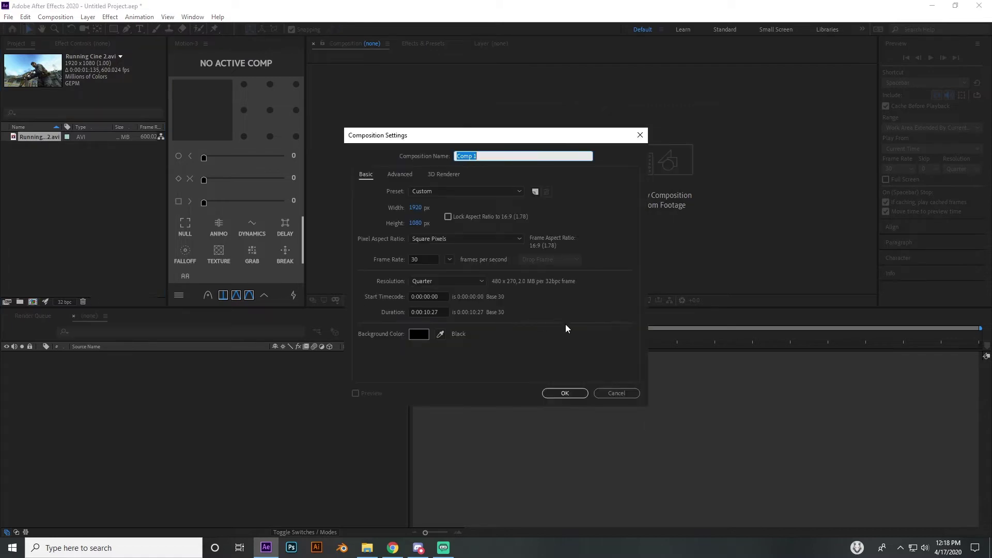
left_click(565, 392)
left_click_drag(42, 148, 200, 396)
Trim the end of the Running Cine 2.avi layer to frame 6 and review the shortened clip.
left_click(458, 533)
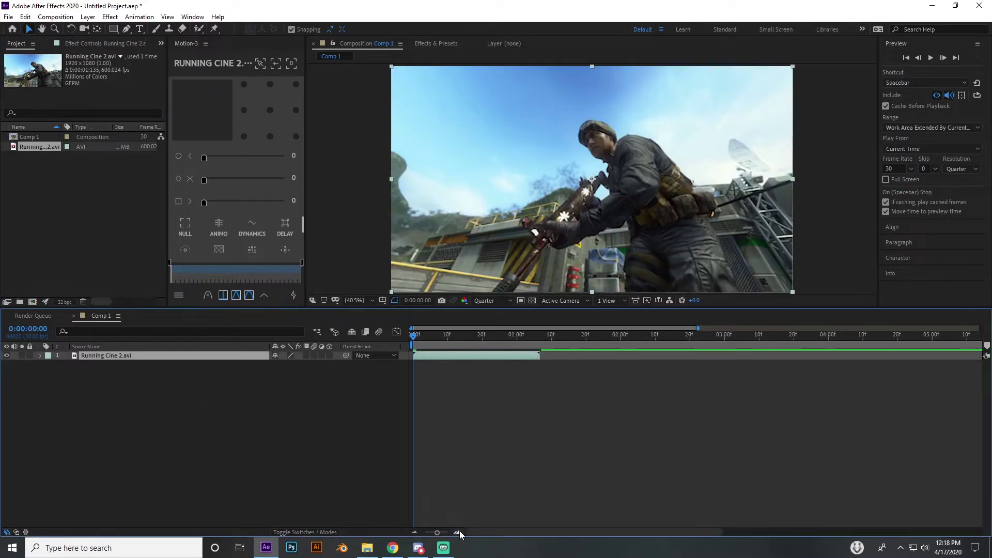
left_click_drag(415, 336, 436, 344)
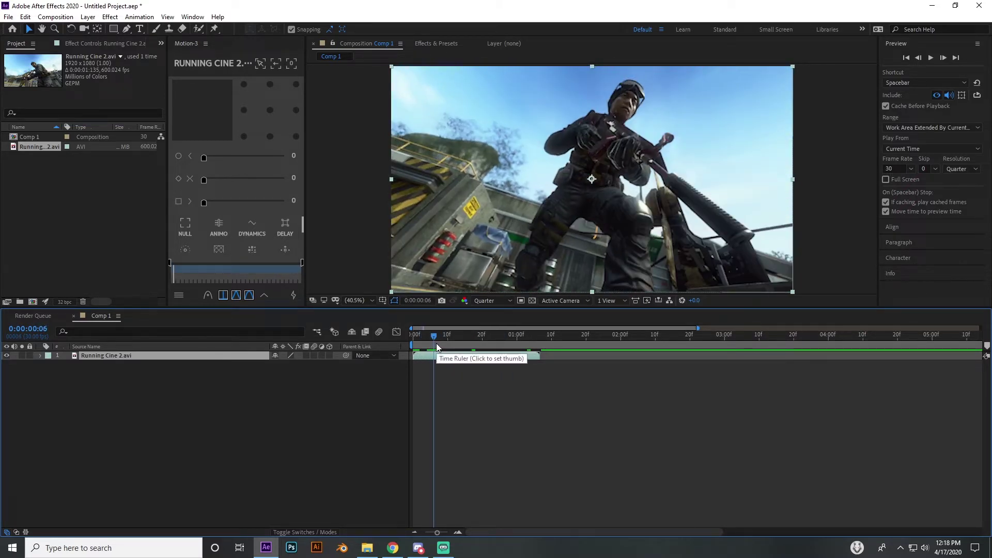
left_click(458, 531)
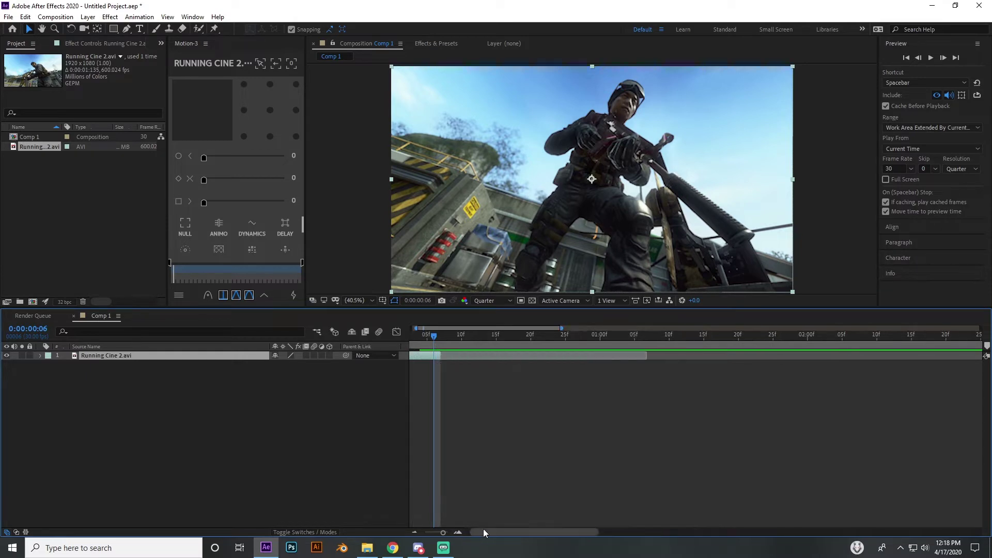
left_click_drag(452, 341, 430, 329)
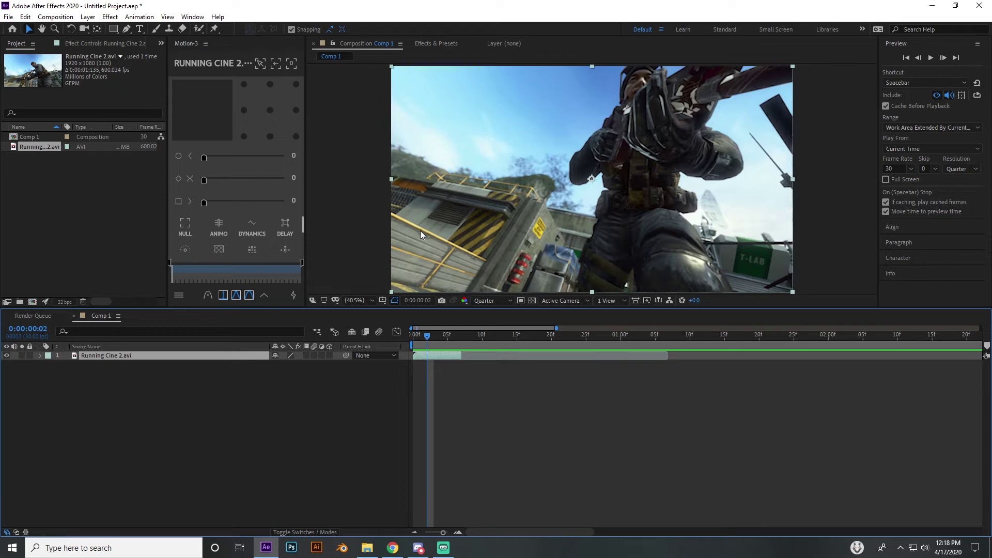
Apply the Color Balance (HLS) effect to the Running Cine 2.avi layer.
key("ctrl+space")
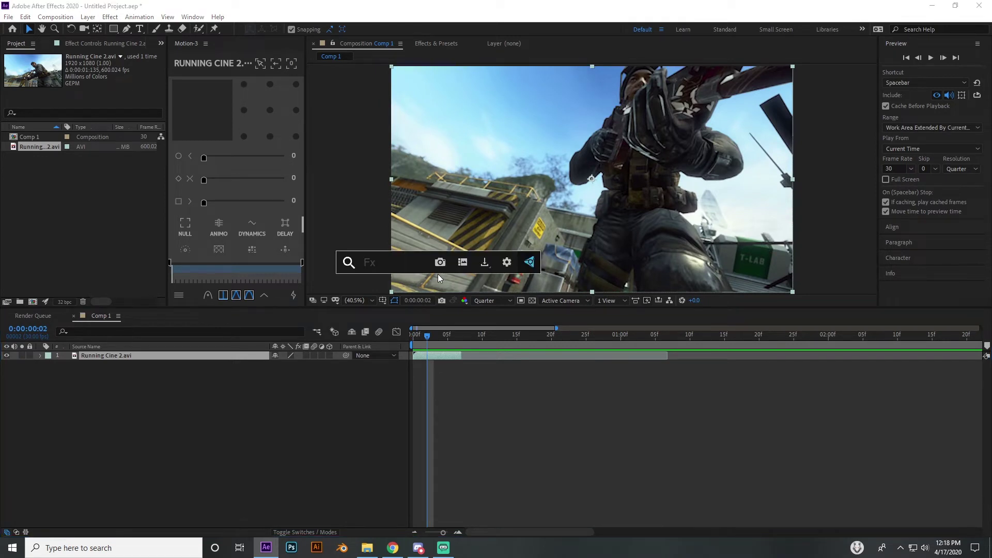
type("hls")
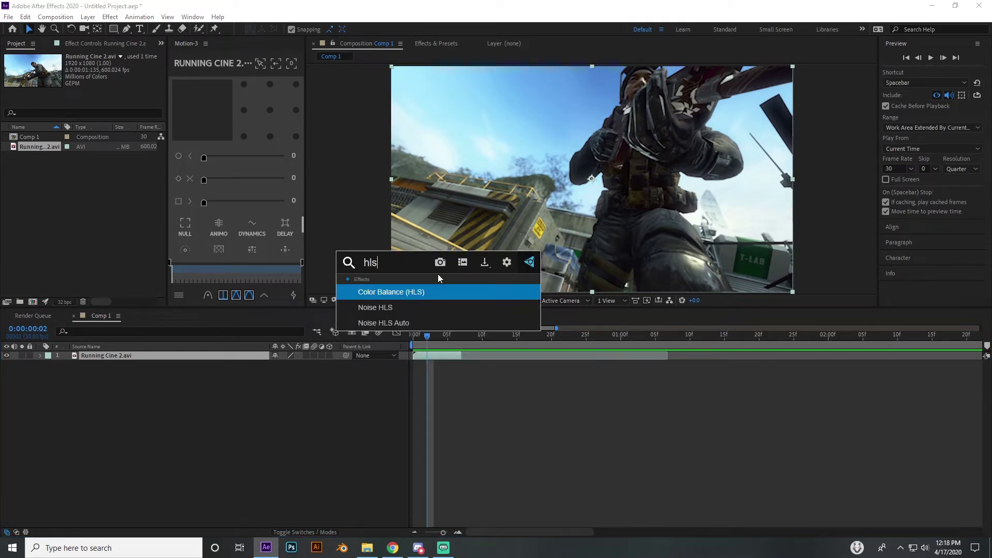
key("Return")
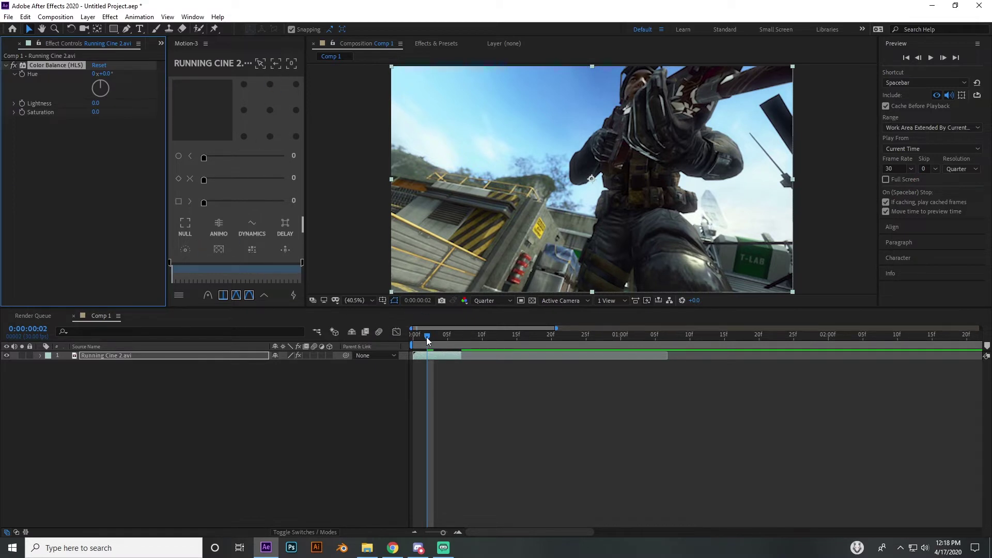
Animate the clip's Hue with a keyframe at 0 on the first frame and one at 2 full revolutions on frame 6.
key("Home")
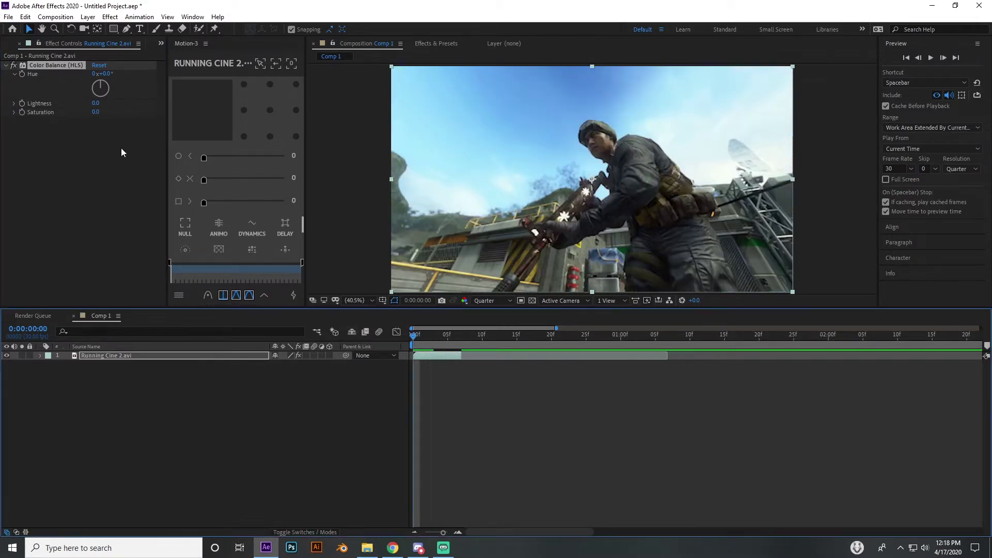
left_click(22, 74)
left_click(439, 337)
left_click_drag(441, 337, 461, 339)
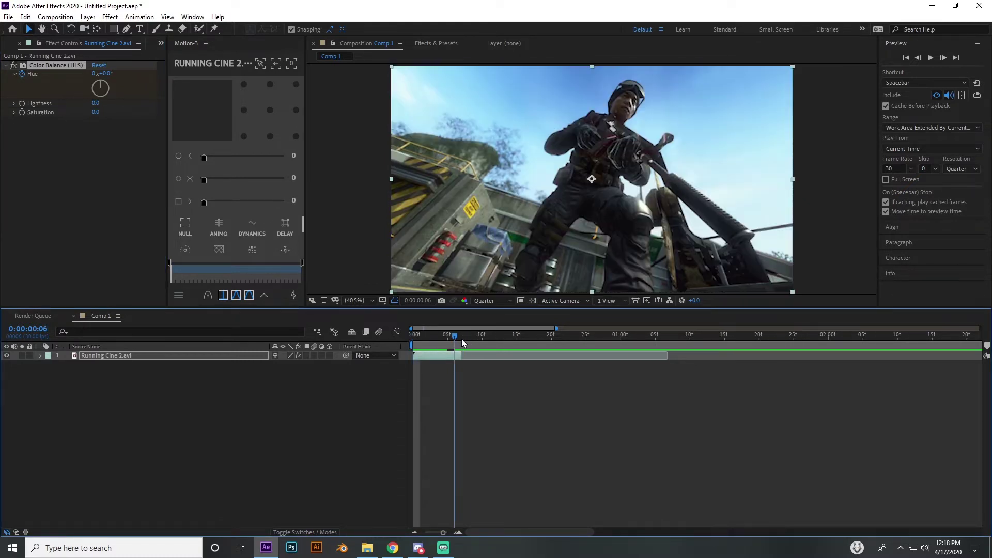
left_click(95, 73)
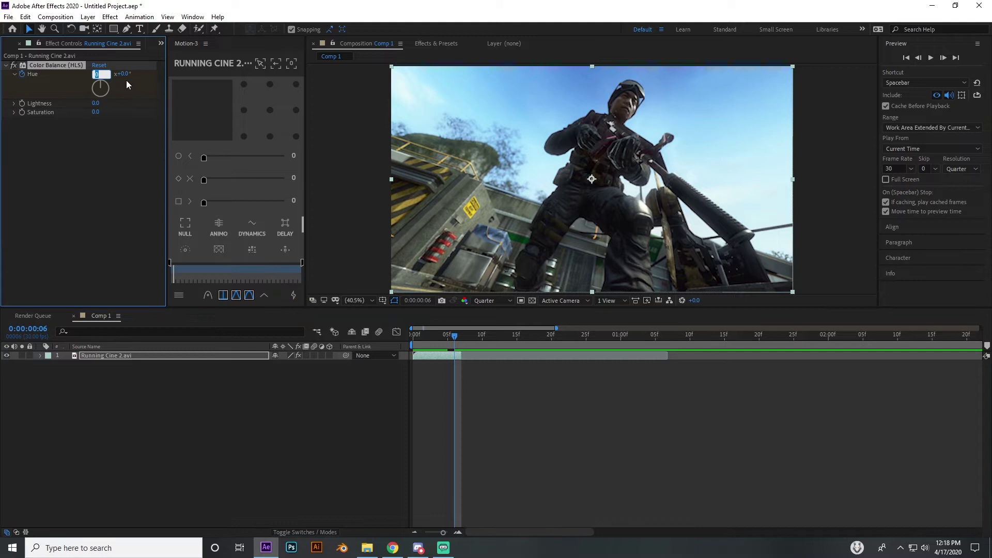
type("1")
left_click_drag(98, 74, 86, 76)
type("2")
left_click(107, 219)
left_click(278, 440)
Extend the clip's end to frame 15 and move its second Hue keyframe to frame 16.
left_click_drag(414, 335, 454, 334)
left_click(480, 355)
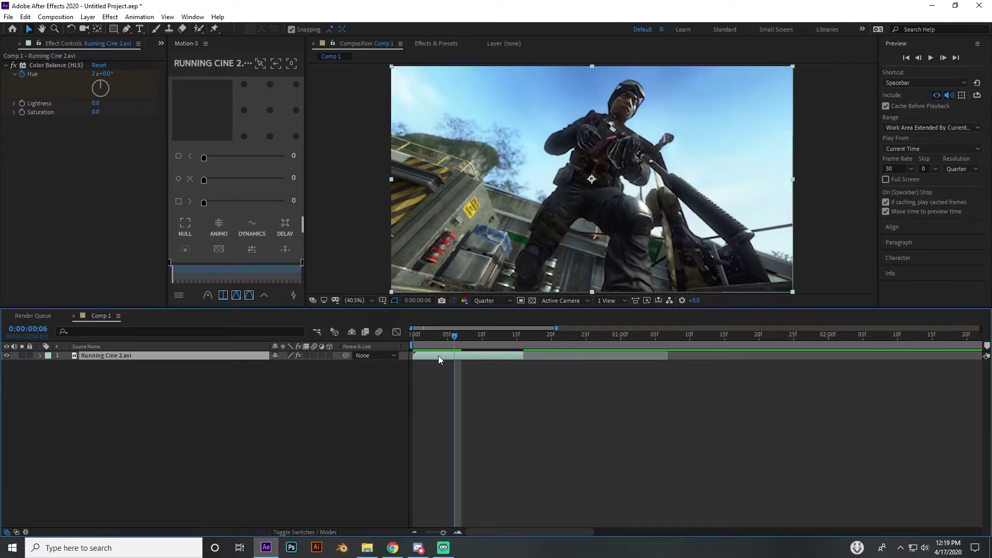
key("u")
left_click_drag(454, 373, 523, 377)
left_click_drag(441, 342, 491, 343)
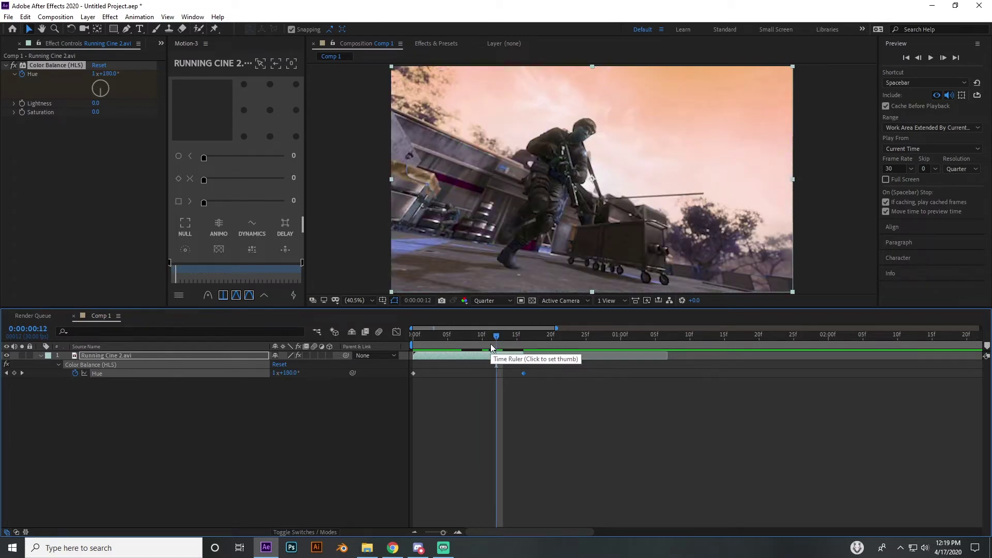
Apply Easy Ease to both Hue keyframes and show the whole value curve in the Graph Editor.
left_click_drag(532, 380, 408, 369)
key("F9")
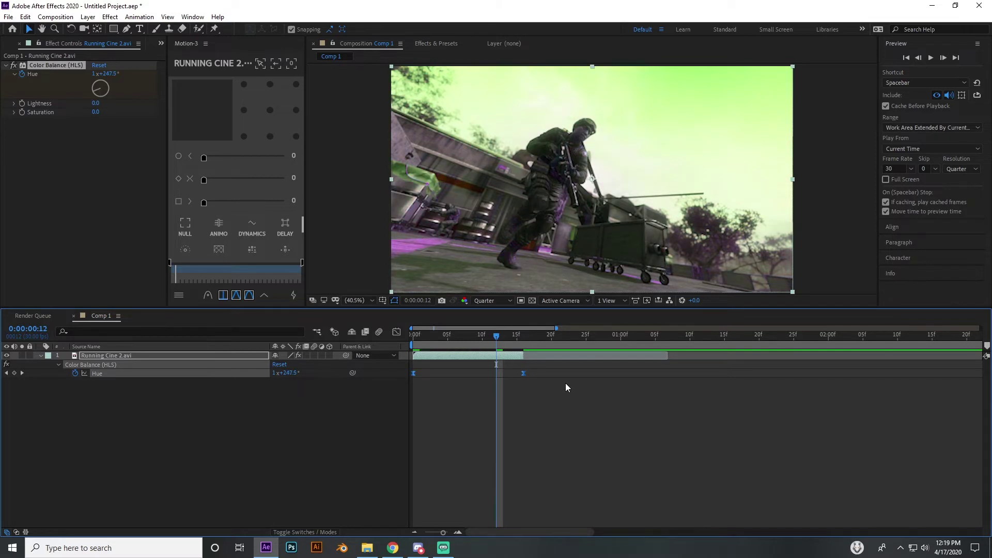
left_click(396, 332)
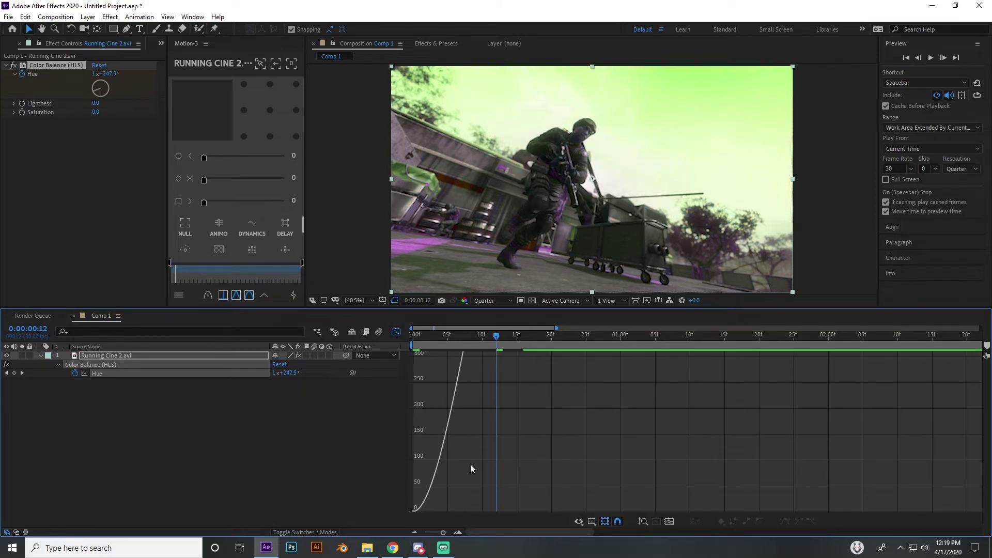
left_click(642, 520)
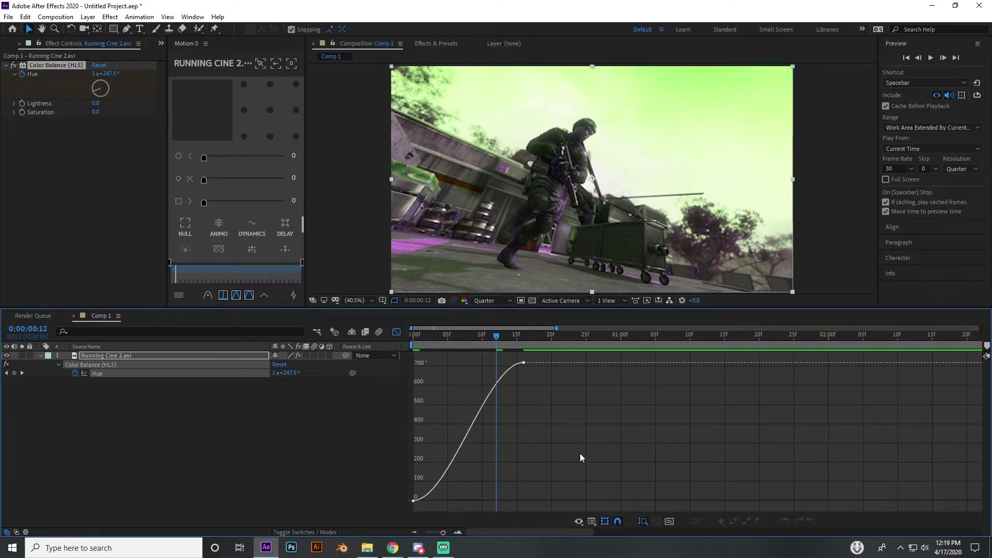
Try a fast-start Hue curve by extending the last keyframe's incoming handle back to the first frame, and preview the result.
left_click(520, 361)
left_click_drag(487, 362, 408, 397)
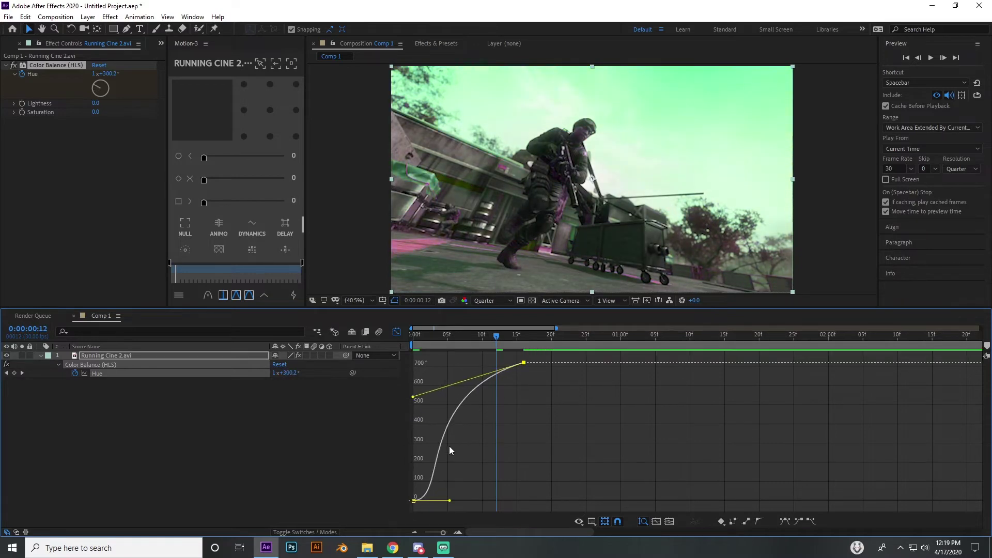
left_click(431, 345)
key("space")
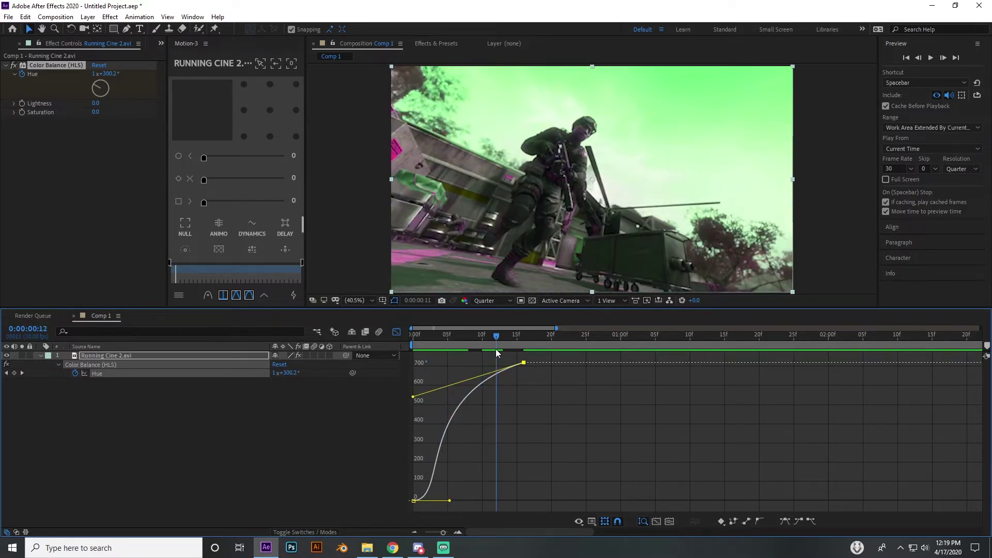
Shorten the last Hue keyframe's handle and raise the first one's for a nearly straight curve, and return to the layer view.
left_click_drag(413, 397, 511, 387)
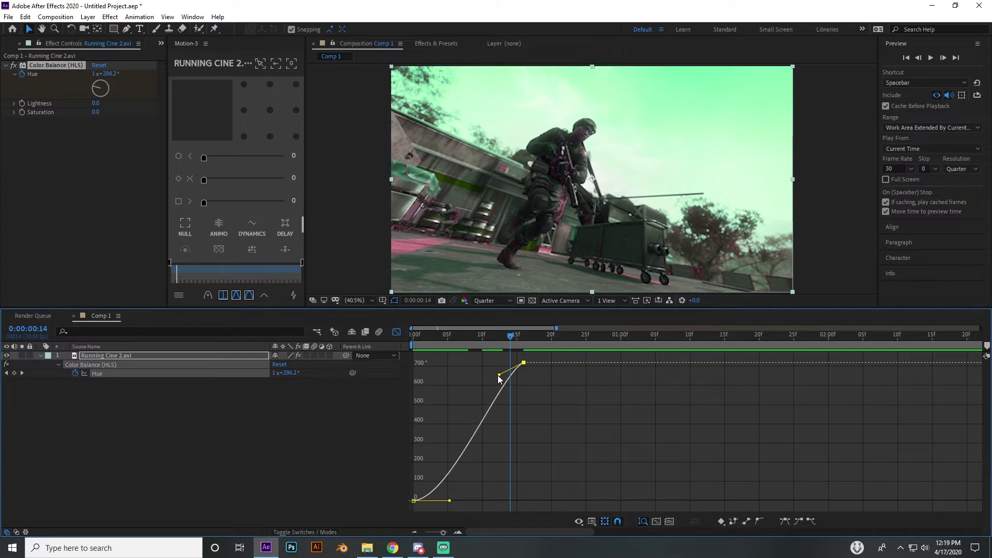
left_click_drag(449, 500, 424, 470)
left_click(397, 332)
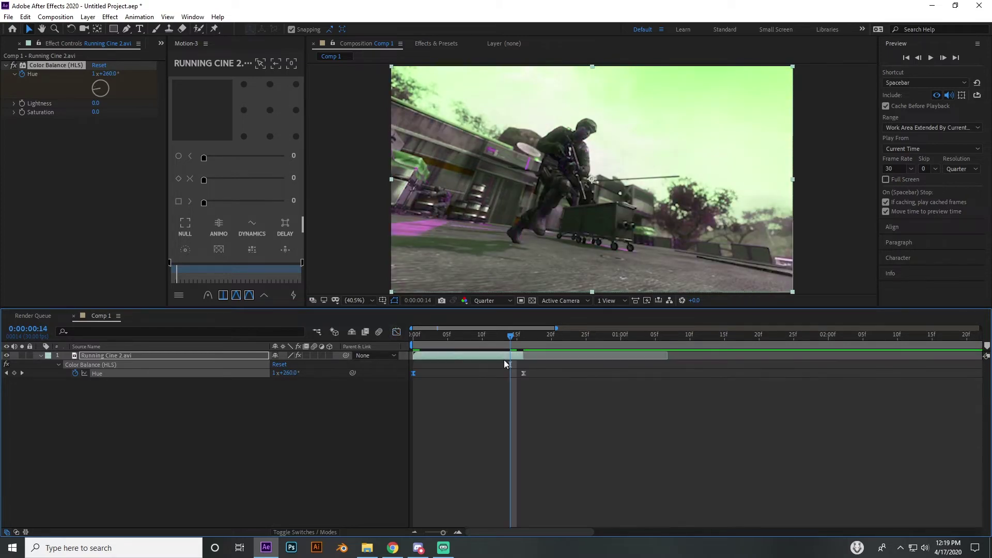
mouse_move(437, 337)
left_mouse_down()
mouse_move(507, 335)
mouse_move(454, 334)
left_mouse_up()
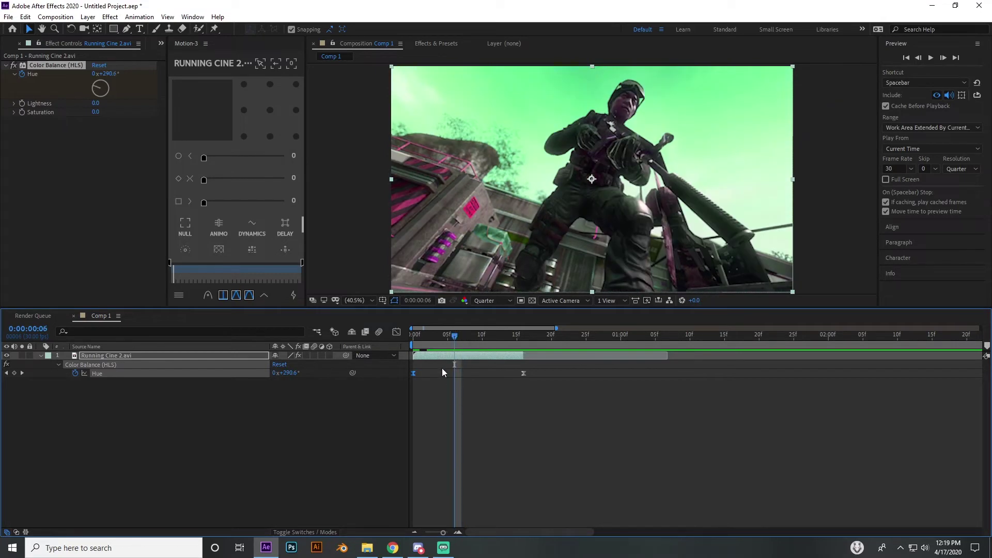
Add an adjustment layer above the clip and apply the Glow effect to it.
key("ctrl+alt+y")
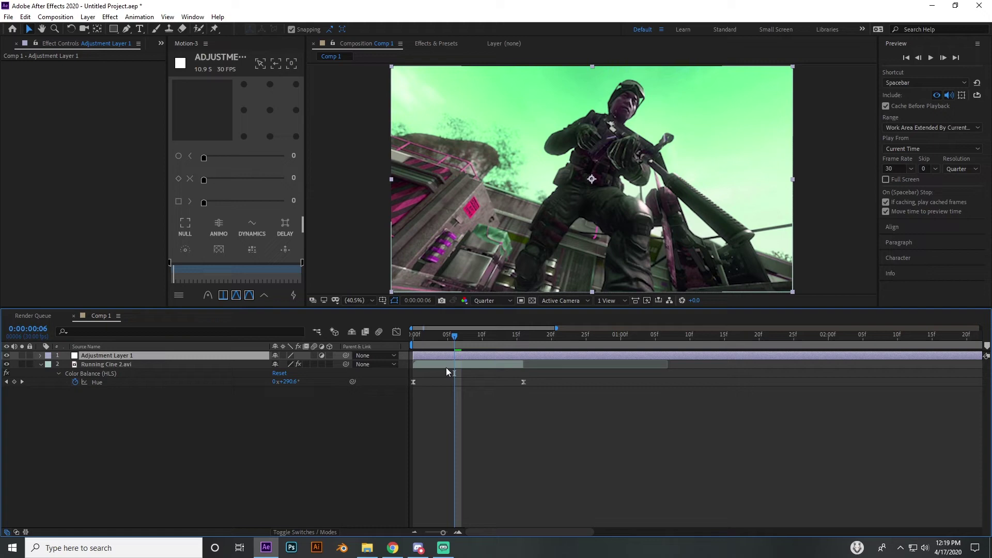
key("ctrl+space")
type("glow")
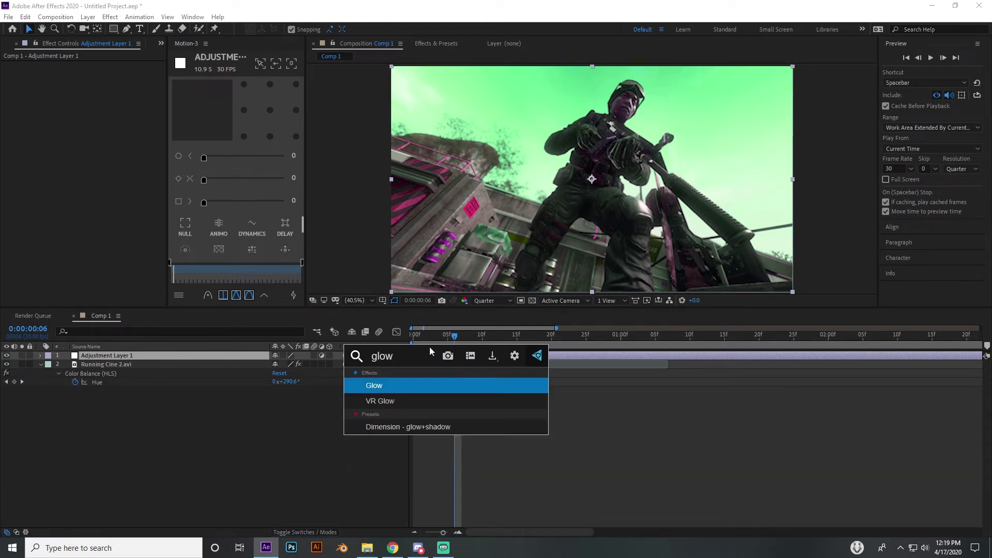
left_click(394, 388)
At the first frame, set Glow Threshold to 39.2% and Glow Radius to 280, and enable keyframing for Glow Intensity.
left_click_drag(438, 338, 402, 345)
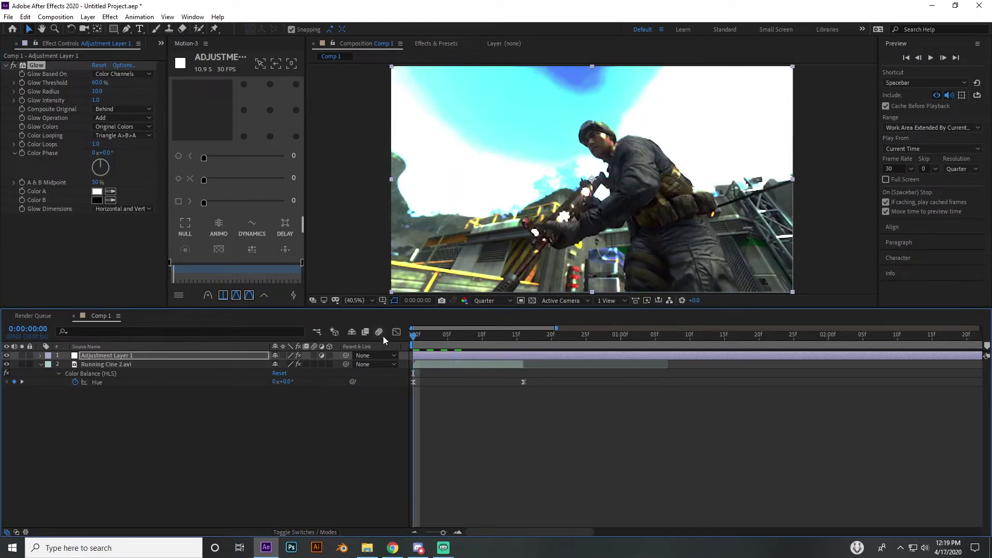
left_click_drag(97, 82, 246, 106)
left_click_drag(99, 83, 124, 83)
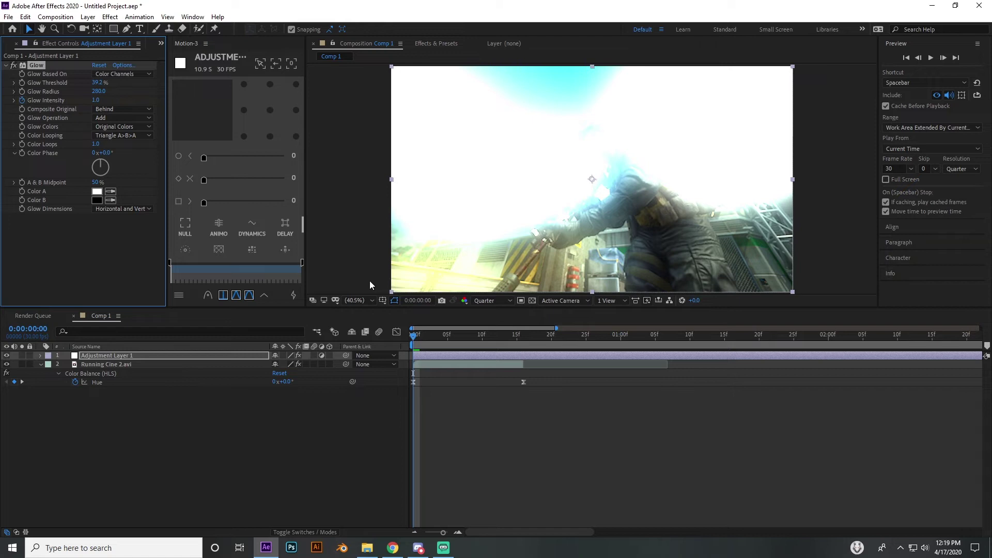
Move the 1.0 Glow Intensity keyframe to frame 5 and add keyframes of 0 at frames 0 and 15.
key("u")
left_click_drag(414, 373, 446, 375)
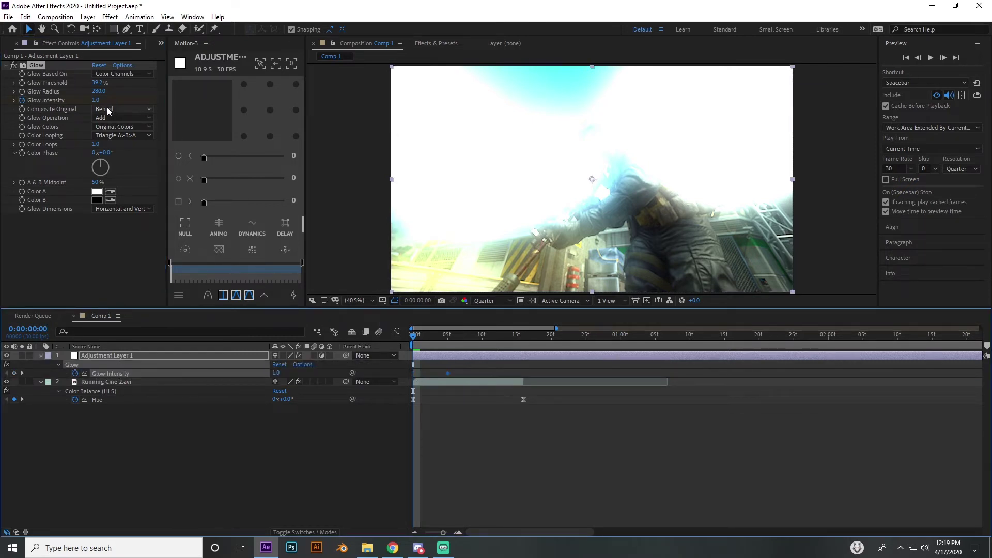
left_click_drag(96, 100, 72, 101)
left_click_drag(421, 344, 517, 342)
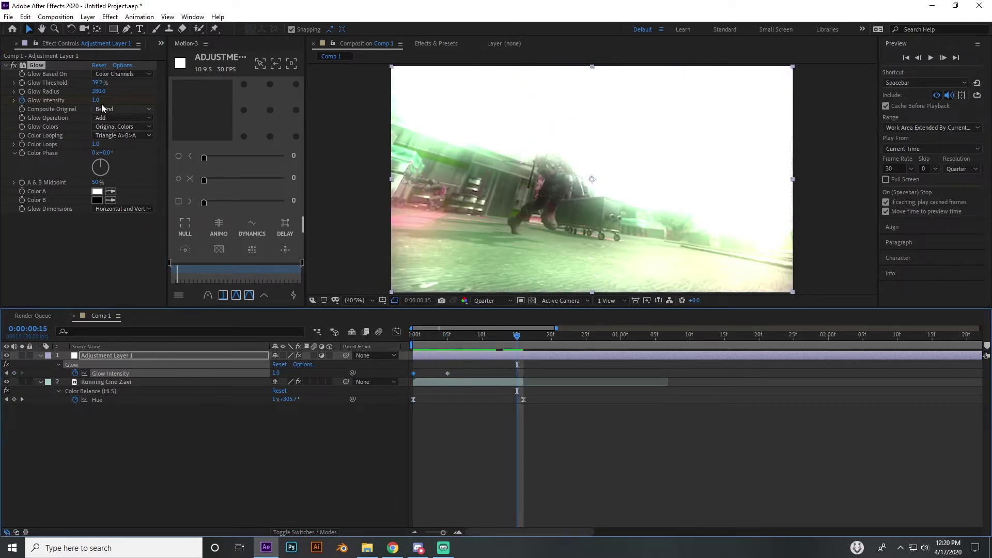
left_click_drag(95, 100, 86, 101)
Apply Easy Ease to the three Glow Intensity keyframes and display their value curve in the Graph Editor.
left_click_drag(426, 340, 398, 377)
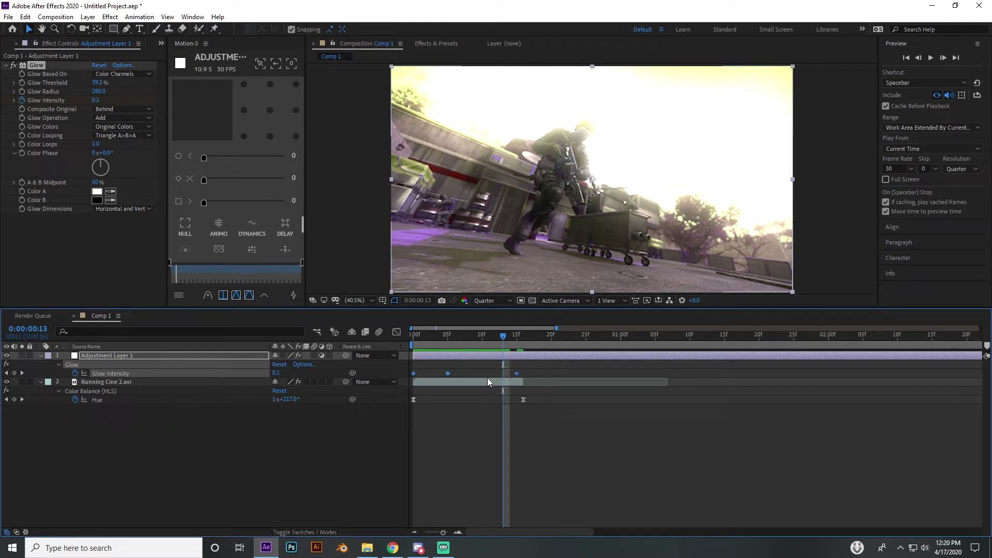
key("F9")
key("shift+F3")
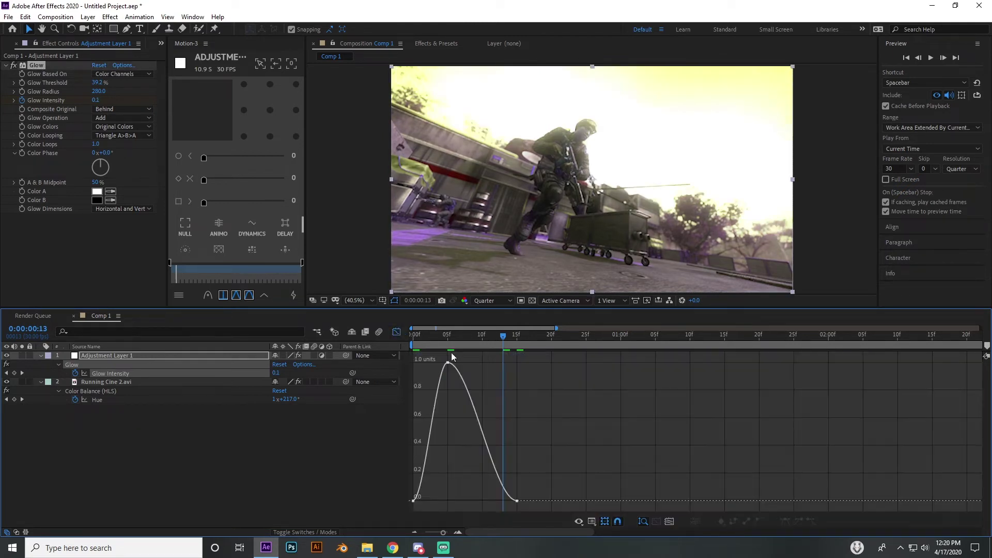
Reshape the Glow Intensity curve with its handles so it rises sharply into the frame 5 peak and falls off quickly toward frame 15.
right_click(447, 362)
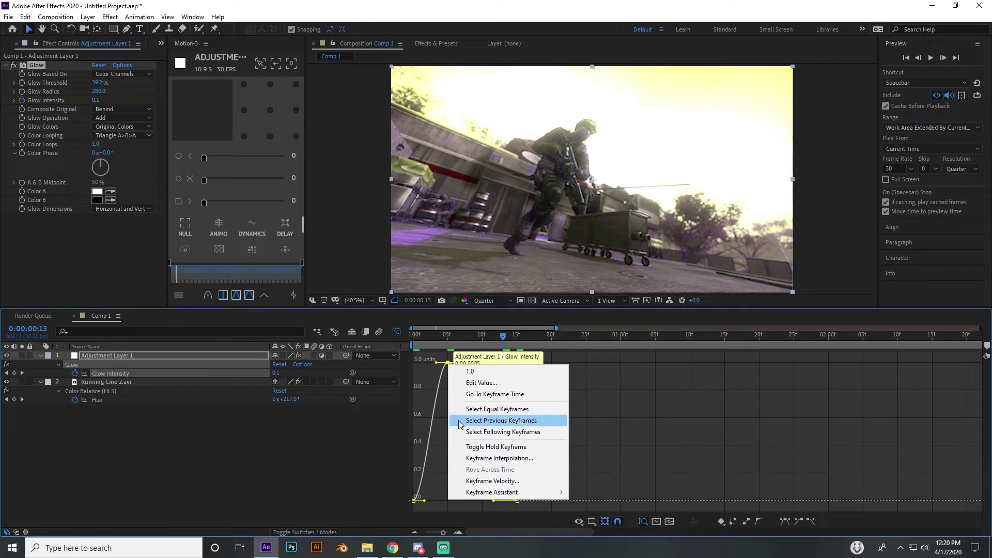
right_click(445, 402)
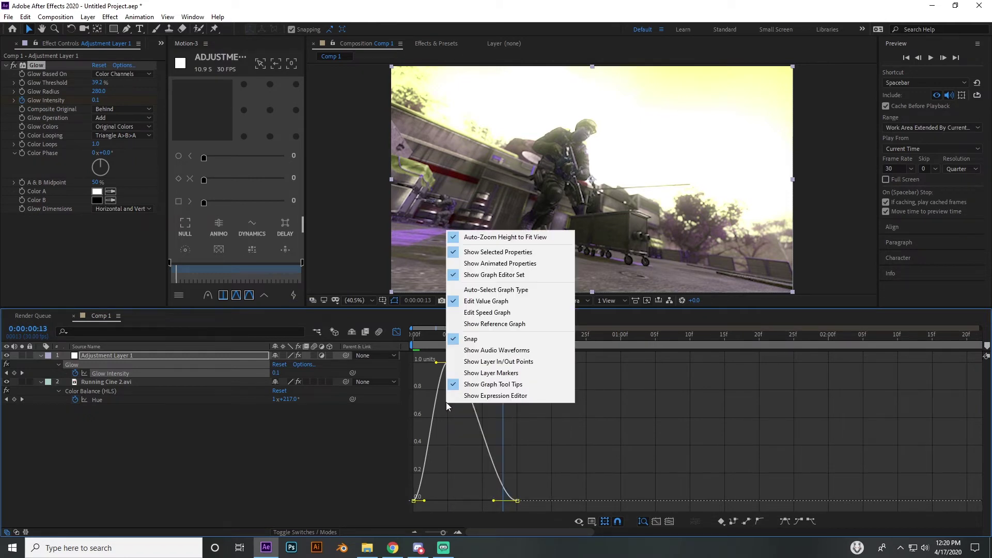
left_click(455, 365)
left_click_drag(427, 361, 473, 407)
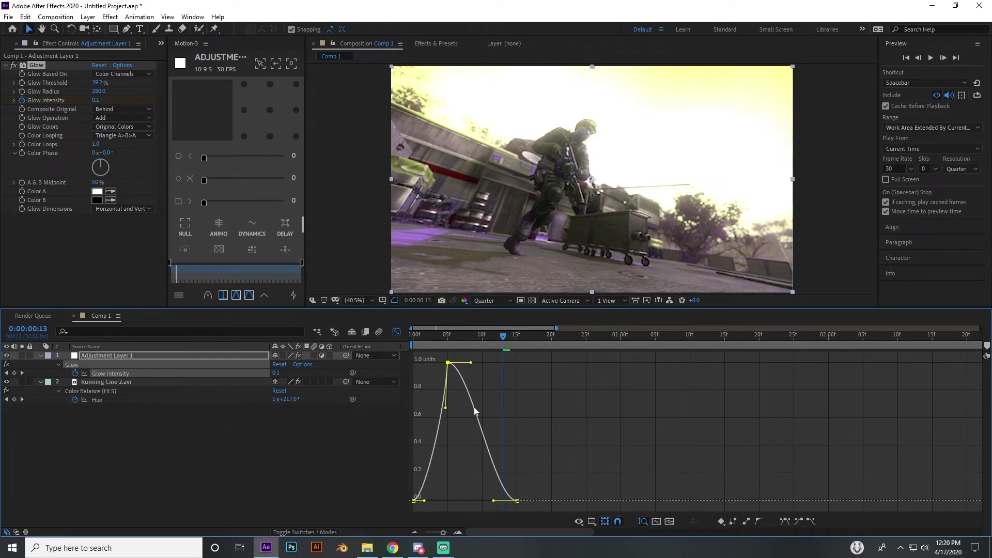
left_click_drag(425, 501, 430, 499)
left_click_drag(453, 362, 476, 362)
left_click_drag(491, 494, 470, 498)
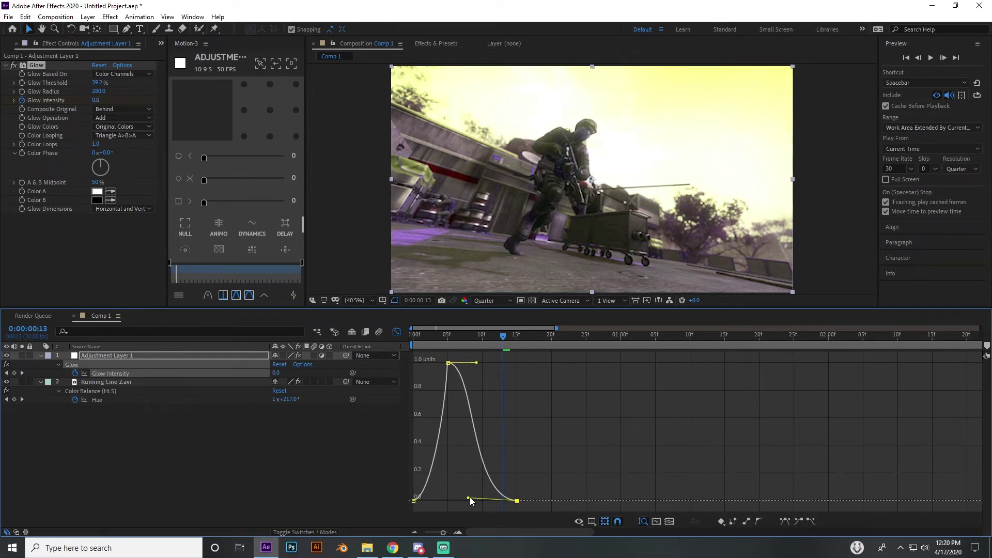
Scrub through the glow flash, return from the Graph Editor to the layer view, and stop at frame 6.
left_click(418, 335)
left_click_drag(417, 336, 503, 358)
left_click(396, 332)
left_click_drag(444, 338, 454, 342)
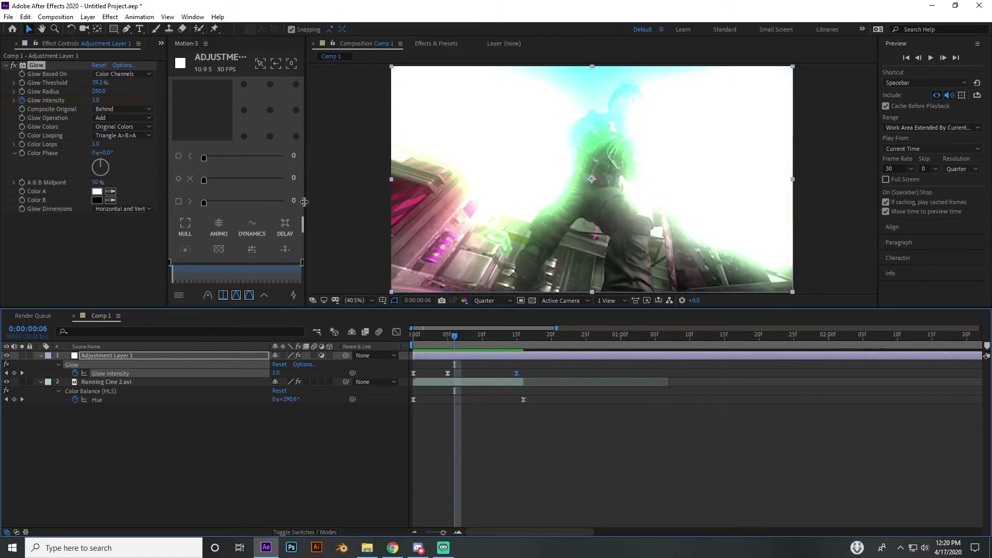
Set the Glow effect's Glow Colors to A & B Colors and make Color A a light blue.
left_click(132, 127)
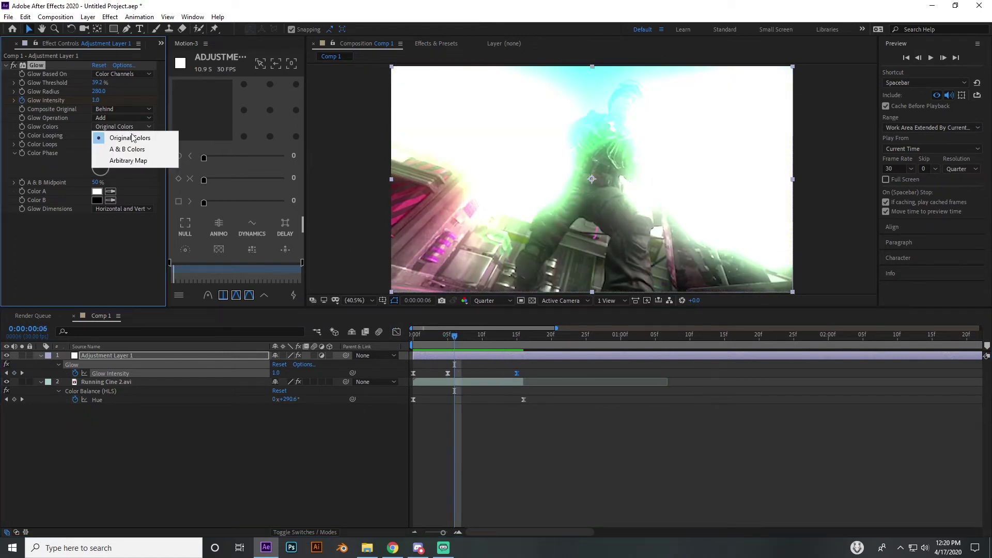
left_click(122, 139)
left_click(99, 191)
left_click_drag(537, 248, 601, 196)
left_click_drag(604, 247, 604, 283)
left_click(678, 231)
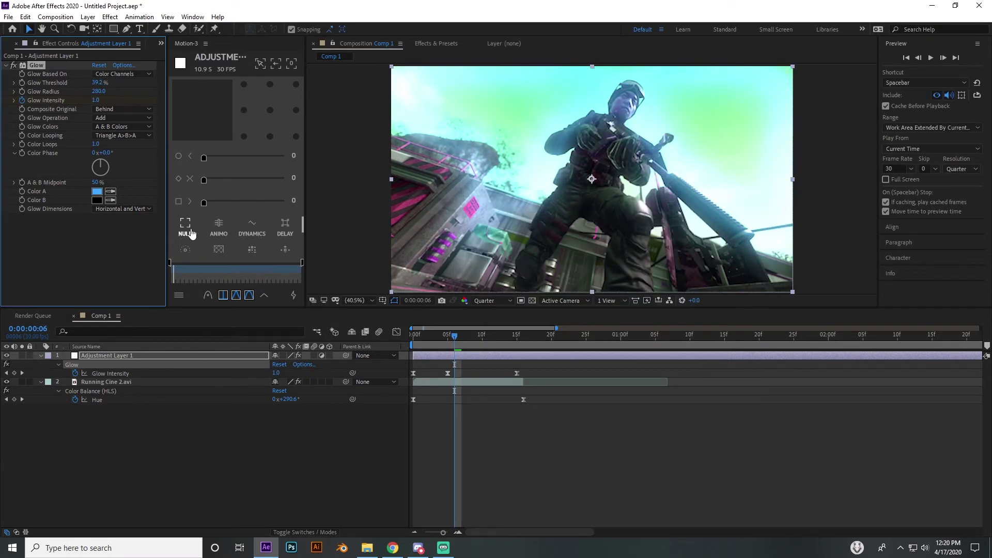
Set the Glow effect's Color B to bright magenta, FF00F6.
left_click(96, 200)
left_click(592, 290)
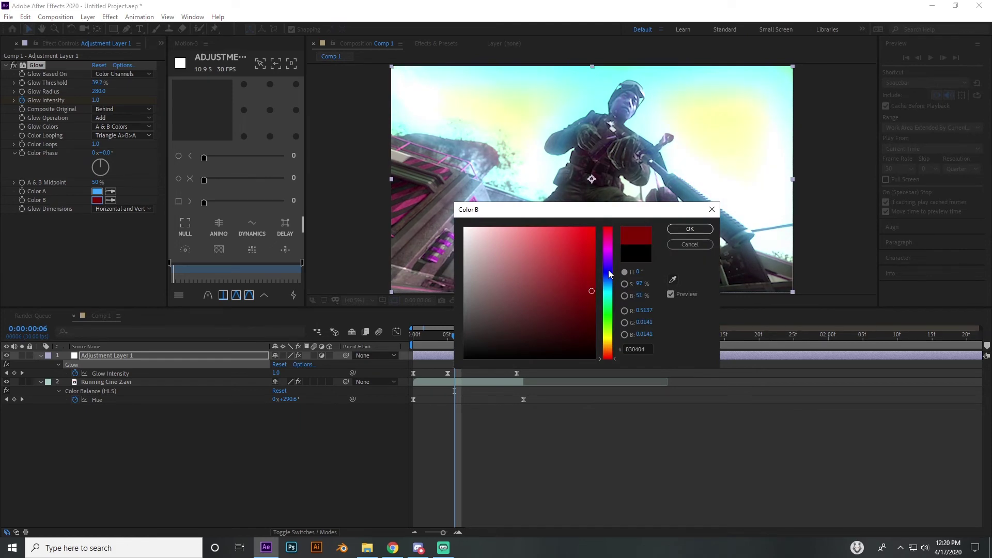
mouse_move(608, 270)
left_mouse_down()
mouse_move(608, 296)
mouse_move(596, 227)
left_mouse_up()
left_click(615, 250)
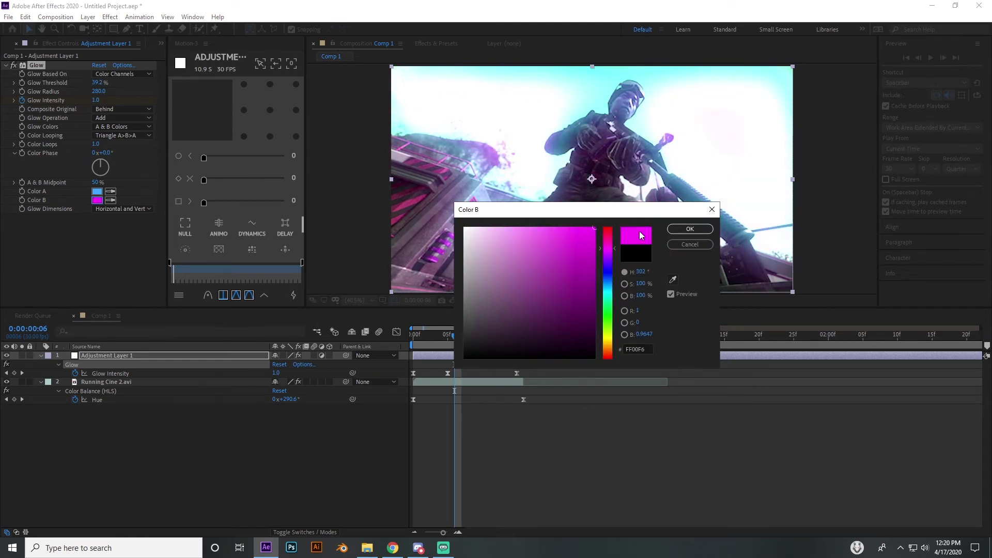
left_click(689, 229)
Scrub through the flash to frame 5 and compare the clip with the adjustment layer hidden and shown.
left_click_drag(418, 344, 460, 338)
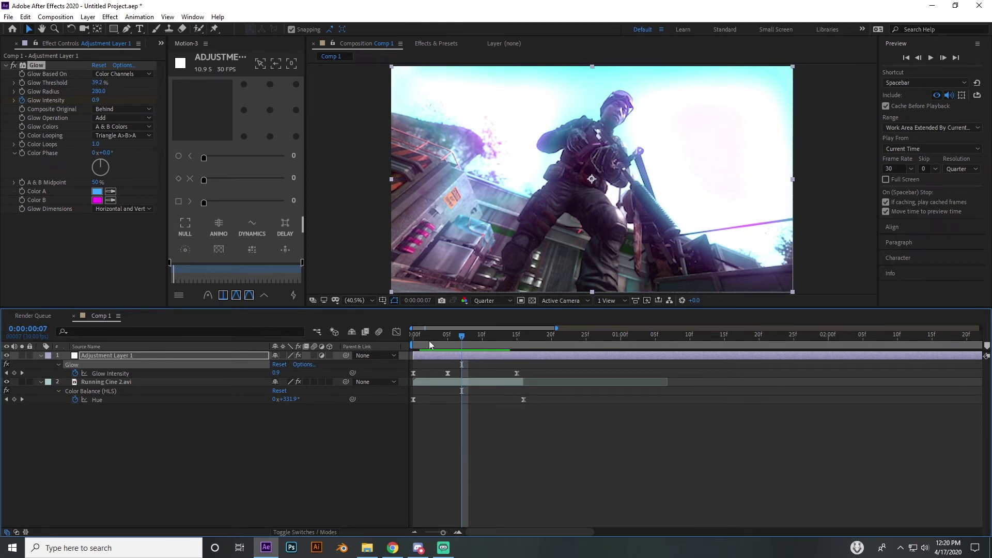
mouse_move(429, 342)
left_mouse_down()
mouse_move(488, 342)
mouse_move(433, 336)
mouse_move(455, 336)
mouse_move(447, 330)
mouse_move(416, 343)
mouse_move(472, 339)
mouse_move(445, 342)
left_mouse_up()
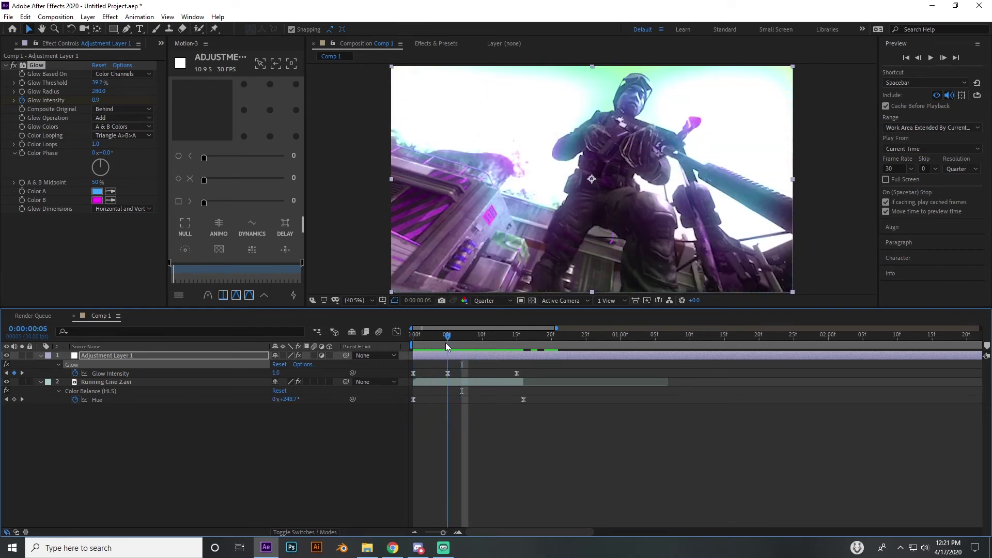
left_click(7, 356)
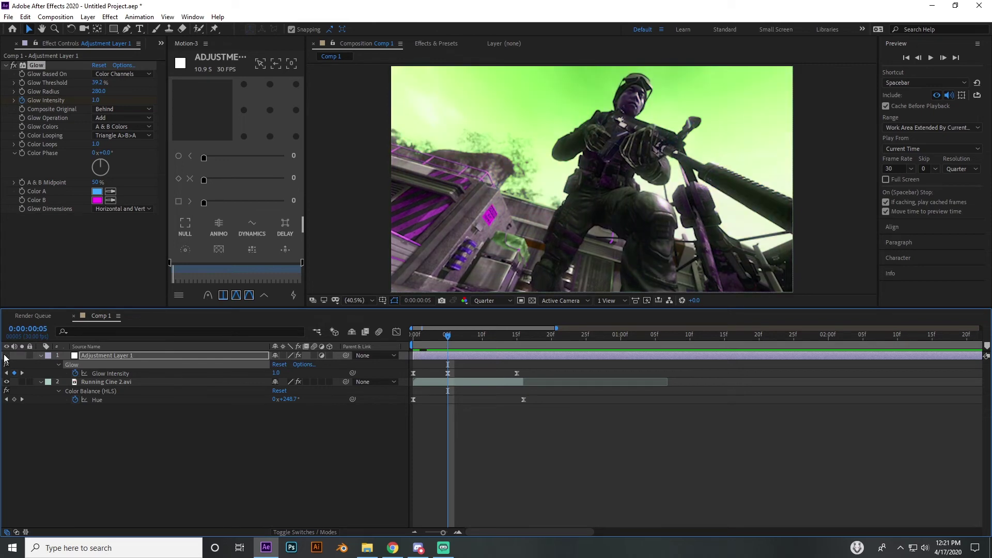
left_click(6, 356)
At the frame 5 keyframe, raise Glow Intensity to 4.2, and set Glow Radius to 412 and Glow Threshold to 54.1%.
left_click_drag(96, 100, 314, 137)
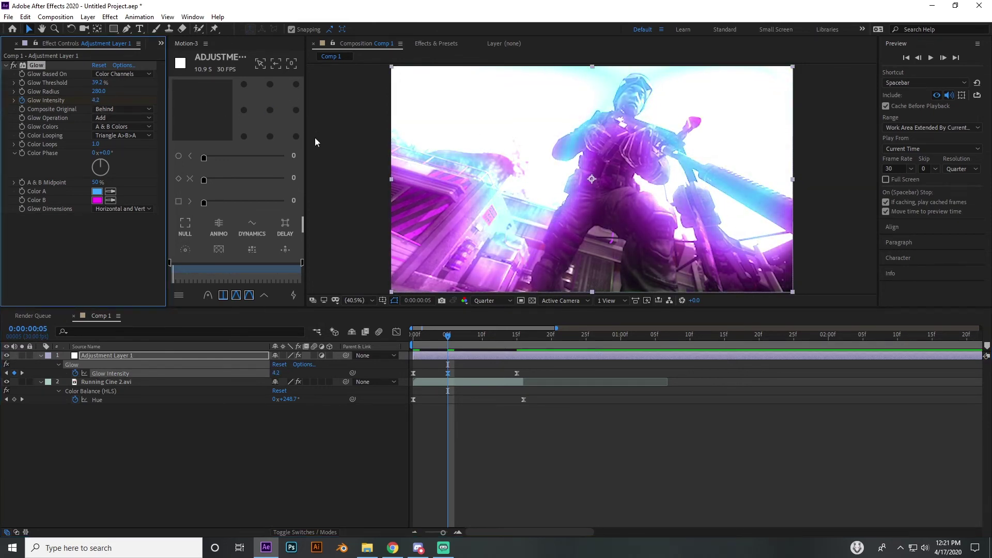
left_click(99, 91)
type("28")
key("Return")
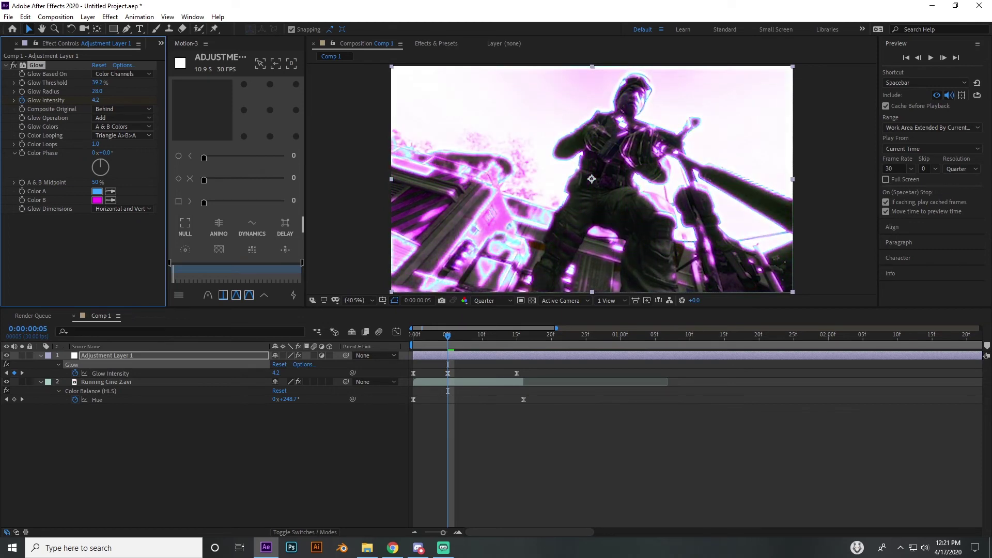
left_click_drag(97, 92, 133, 103)
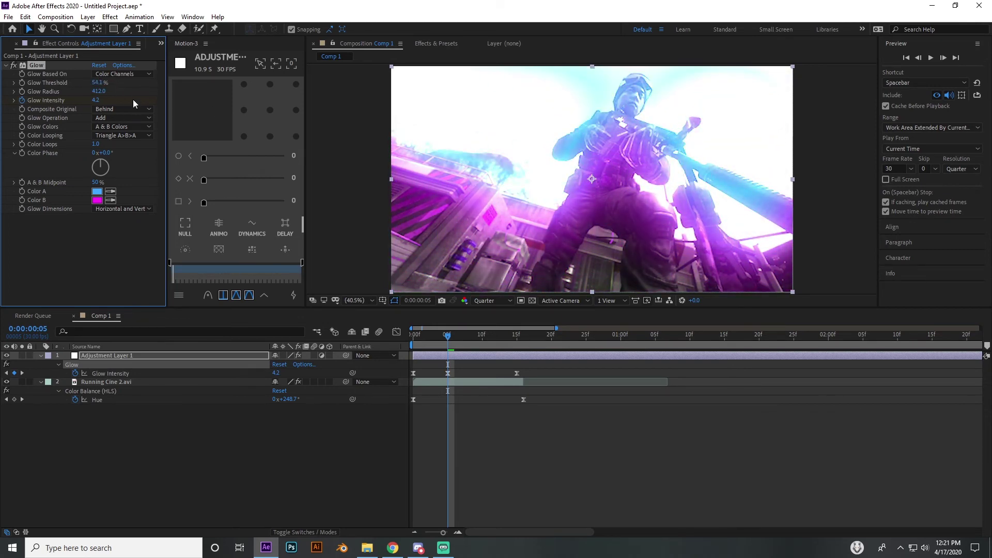
Scrub from the start of the clip to frame 5 to review the two-colour glow flash.
mouse_move(416, 334)
left_mouse_down()
mouse_move(510, 335)
mouse_move(442, 329)
mouse_move(501, 330)
mouse_move(460, 325)
mouse_move(446, 337)
mouse_move(463, 340)
mouse_move(419, 339)
left_mouse_up()
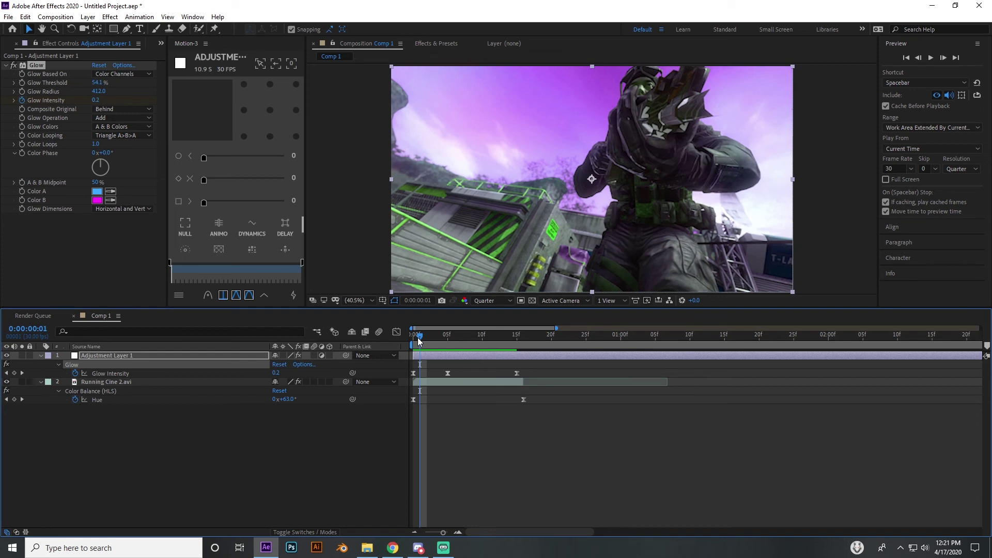
left_click_drag(420, 340, 449, 336)
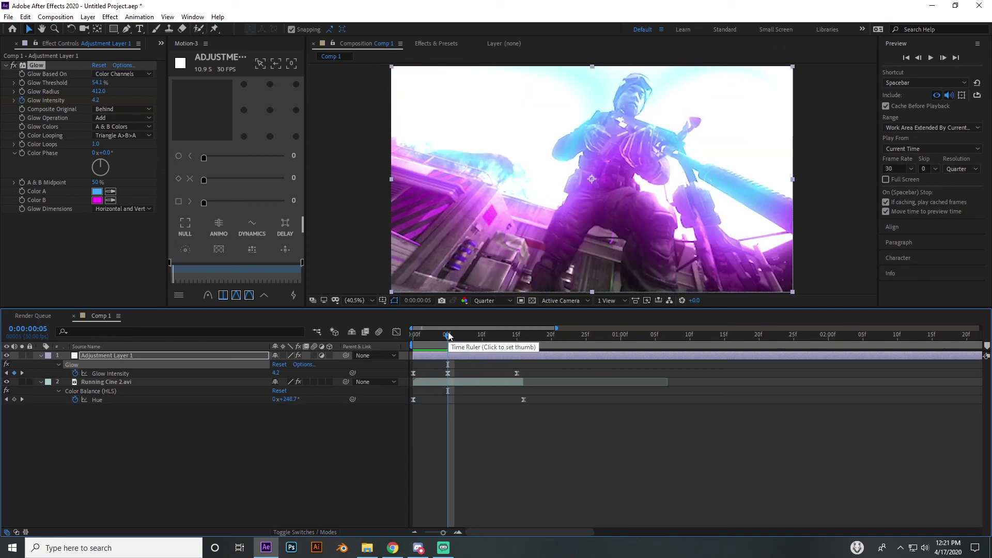